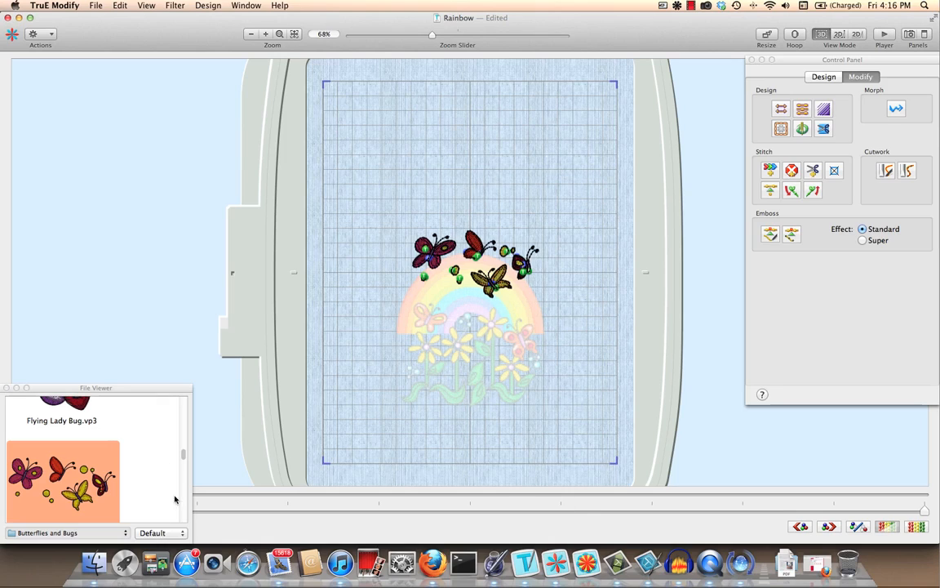
# Switch to TruE Create and start the QuickCreate Into Hoop assistant.
pyautogui.click(124, 564)
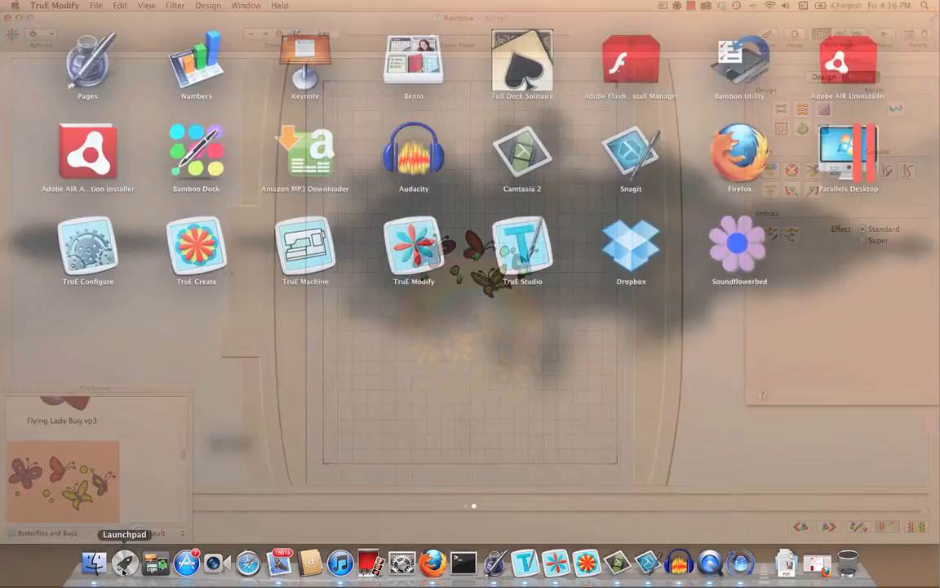
pyautogui.click(188, 236)
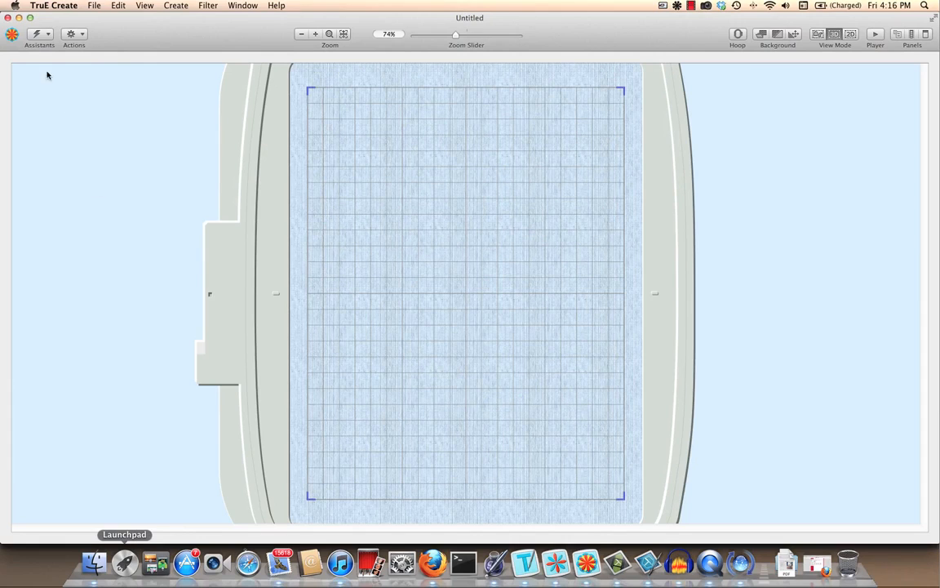
pyautogui.click(49, 39)
pyautogui.moveTo(56, 51)
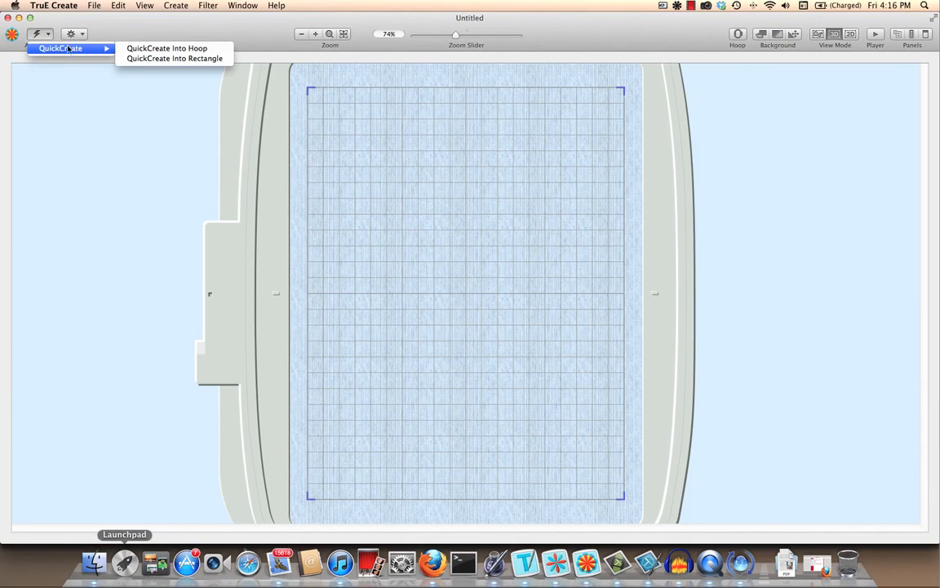
pyautogui.click(152, 49)
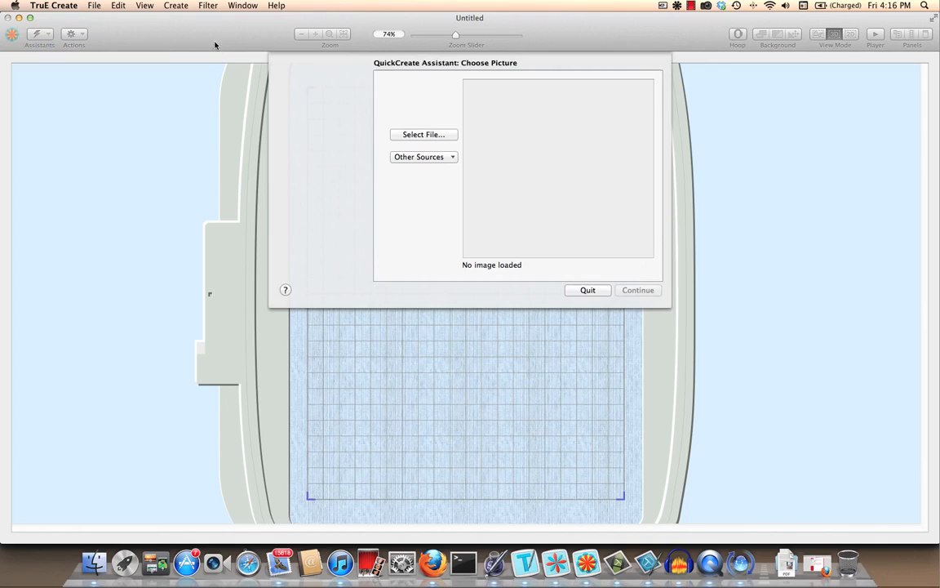
# Load the picture Climate11.pdf from the Studio samples' Pics2 > Pdf > Climate folder into the assistant and proceed.
pyautogui.click(430, 137)
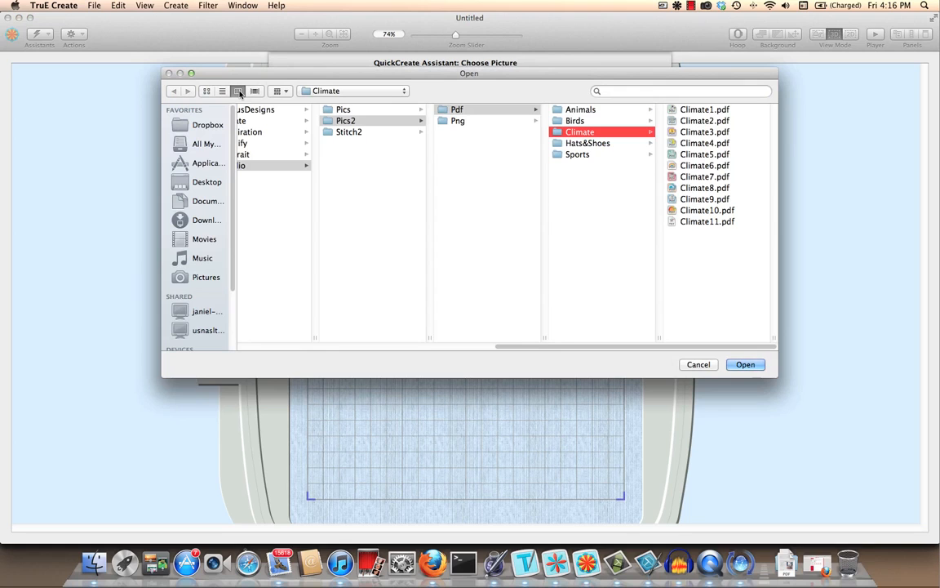
pyautogui.hscroll(-5, 275, 204)
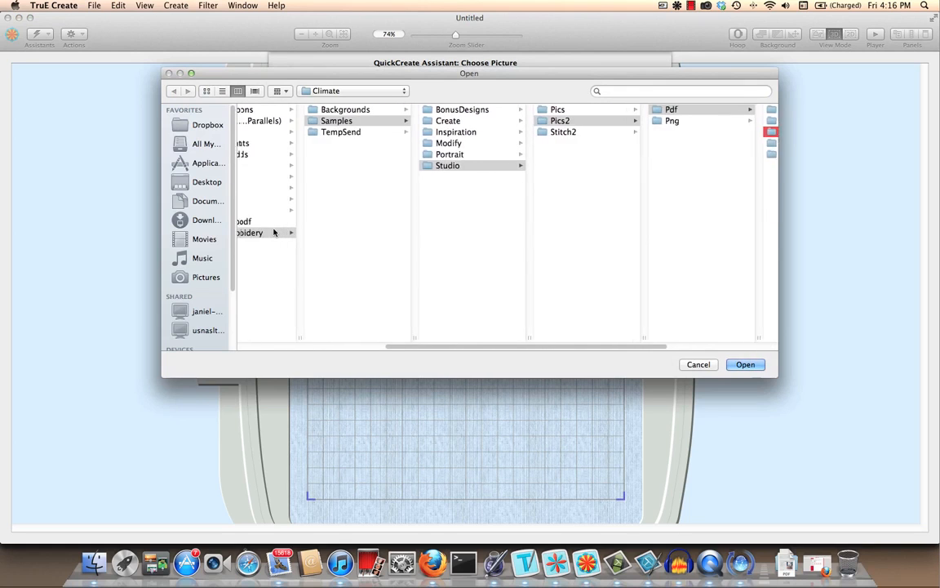
pyautogui.hscroll(-4, 274, 232)
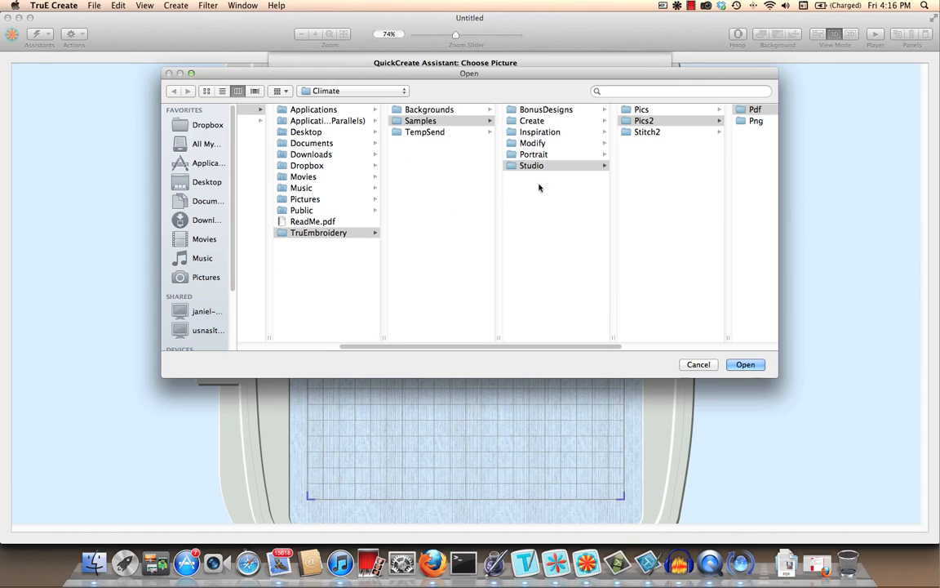
pyautogui.hscroll(4, 680, 193)
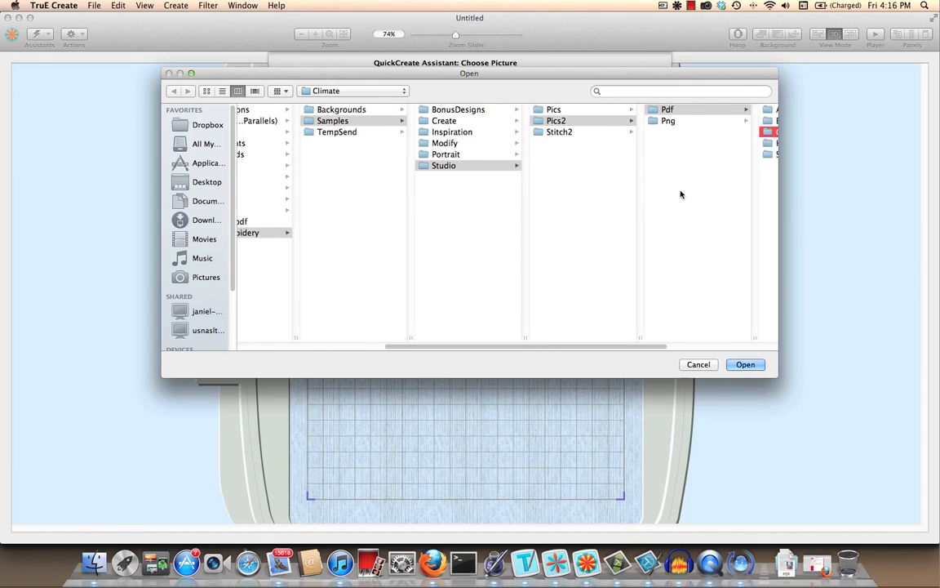
pyautogui.hscroll(2, 680, 194)
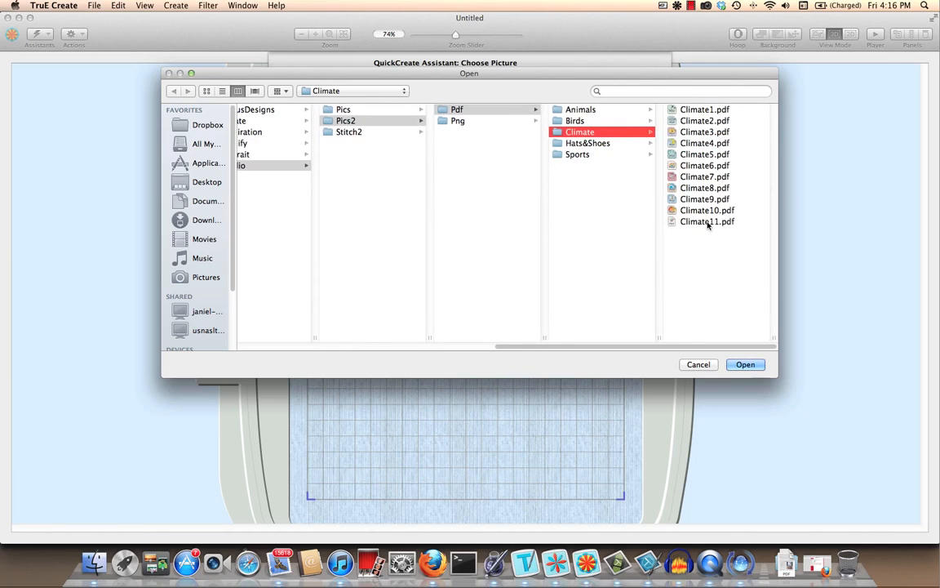
pyautogui.click(708, 222)
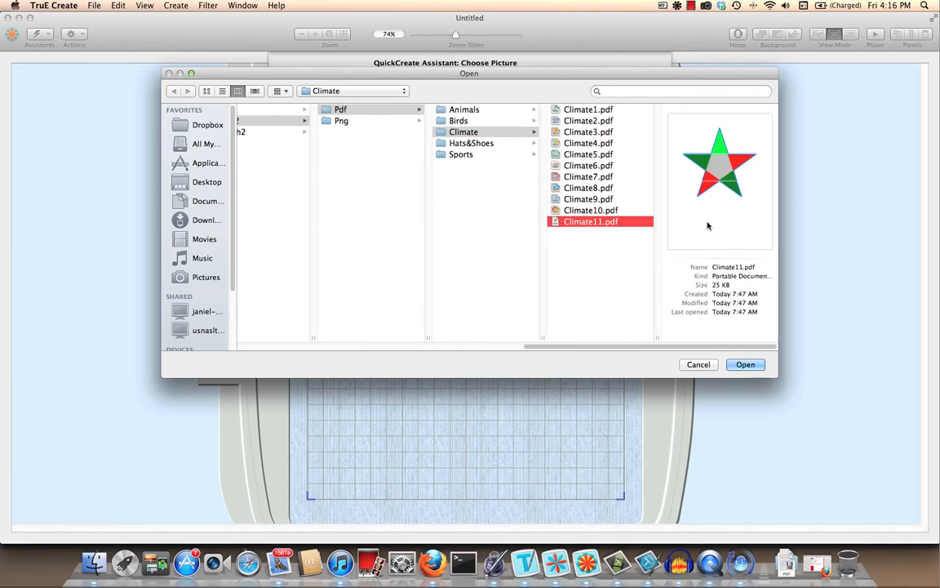
pyautogui.click(745, 365)
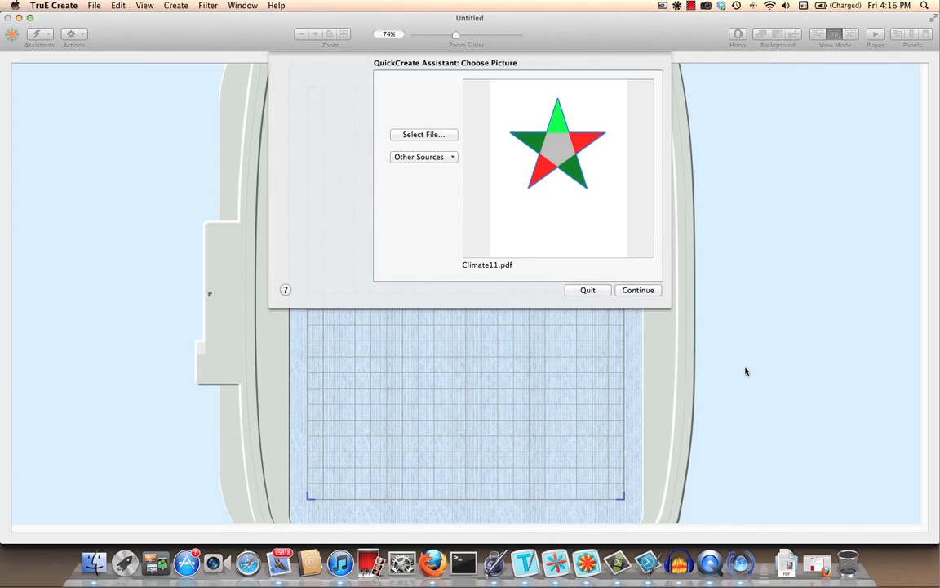
pyautogui.click(638, 291)
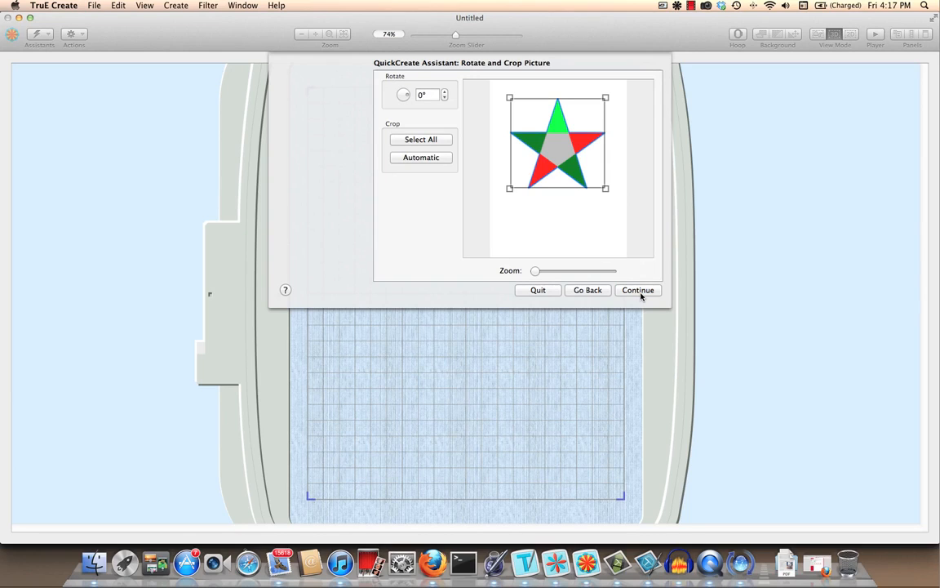
# Accept the star picture's rotation and crop, and set the design width to 75 mm with proportions locked.
pyautogui.click(638, 290)
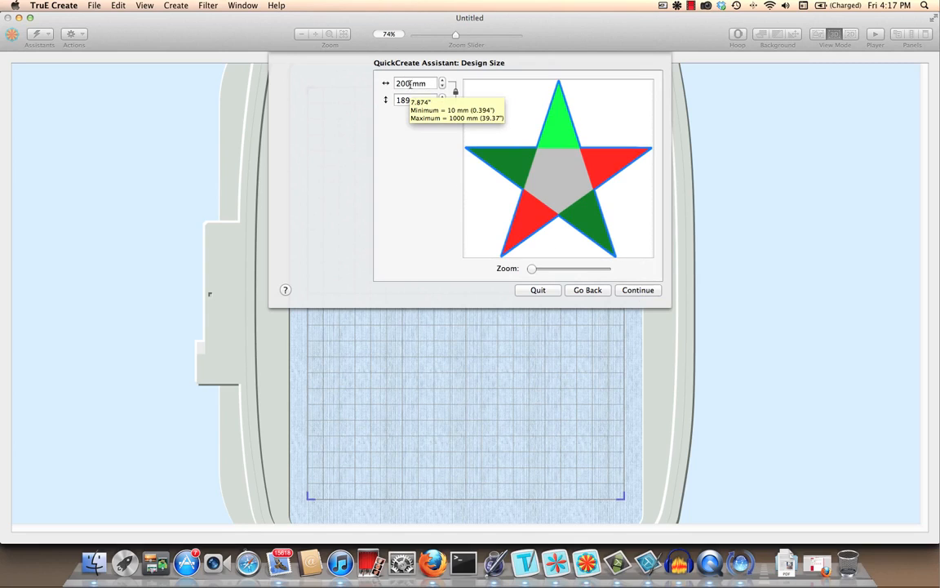
pyautogui.moveTo(410, 85); pyautogui.dragTo(395, 83)
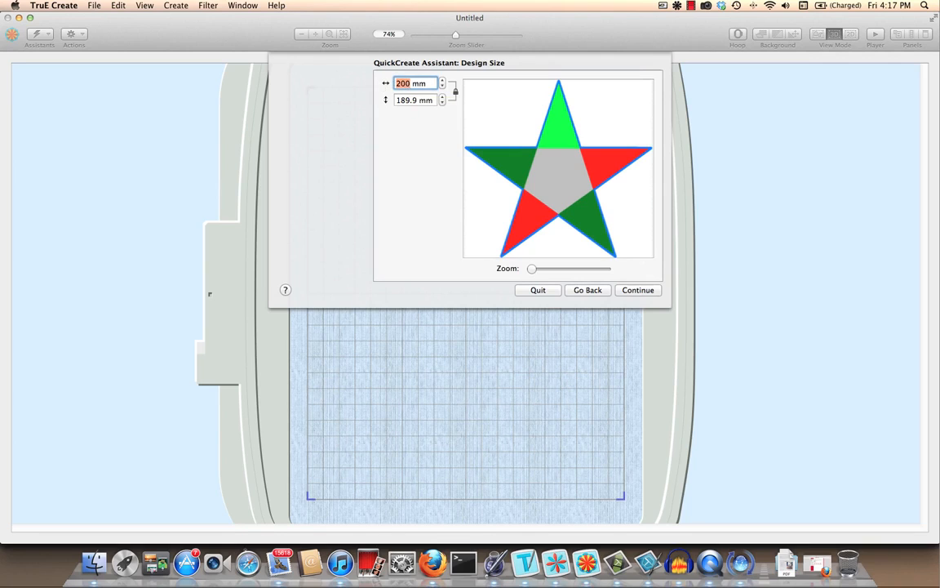
pyautogui.write('75')
pyautogui.click(648, 291)
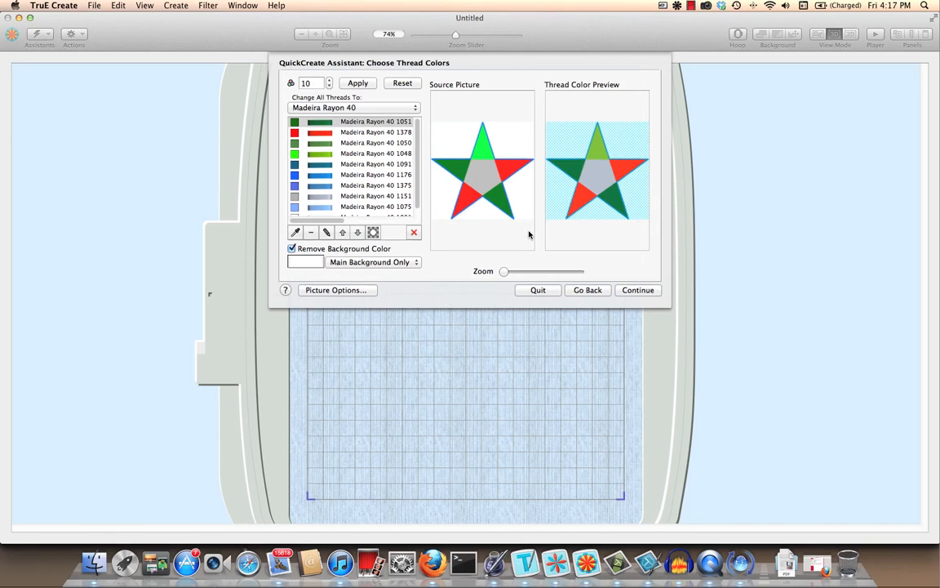
# Change all threads to Robison-Anton Rayon 40, inspect the thread color preview up close and accept the colors.
pyautogui.click(407, 107)
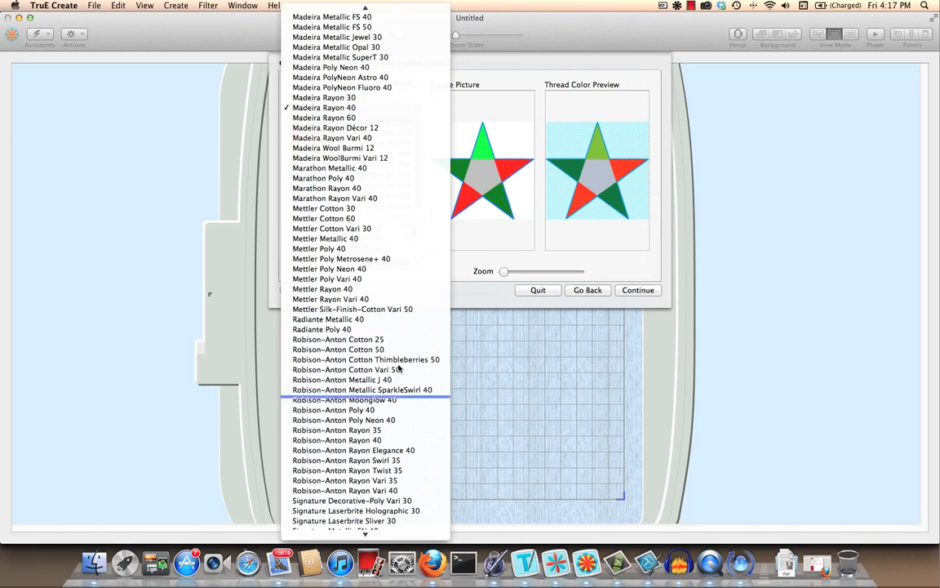
pyautogui.click(409, 442)
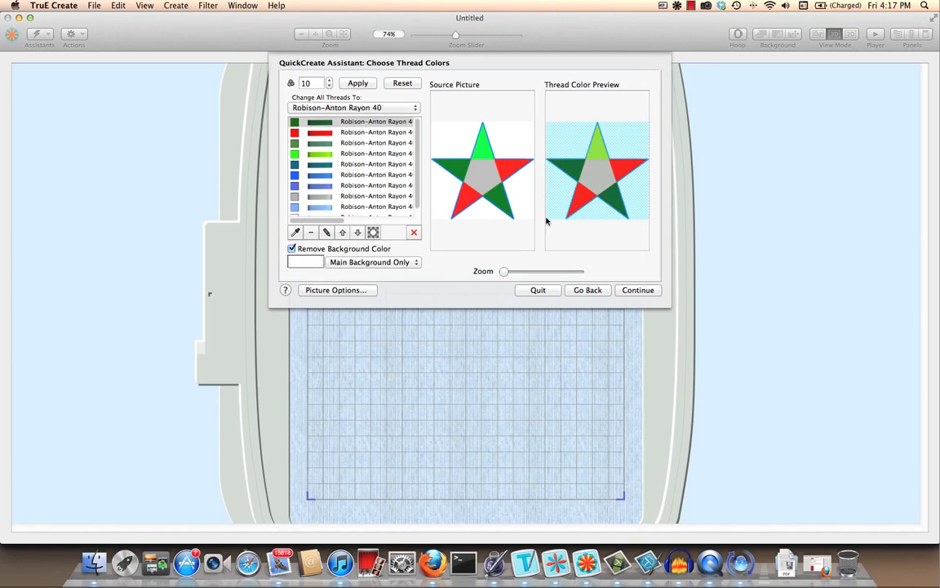
pyautogui.moveTo(504, 273); pyautogui.dragTo(519, 271)
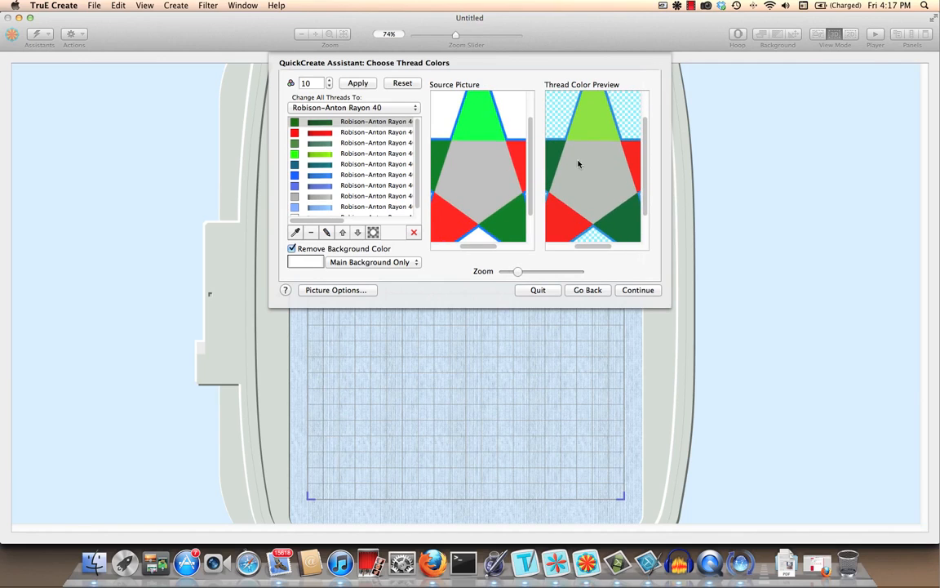
pyautogui.hscroll(-5, 577, 166)
pyautogui.scroll(3, 578, 165)
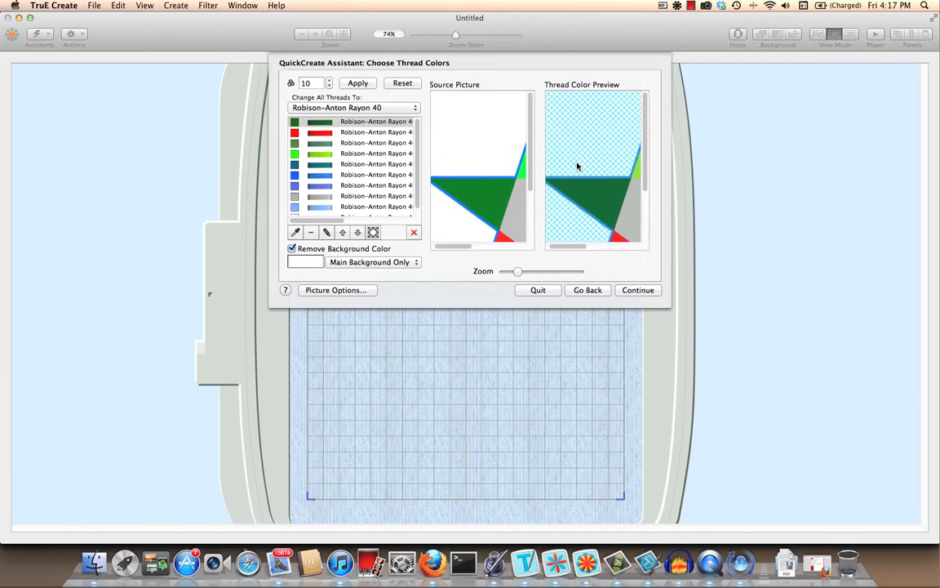
pyautogui.click(642, 296)
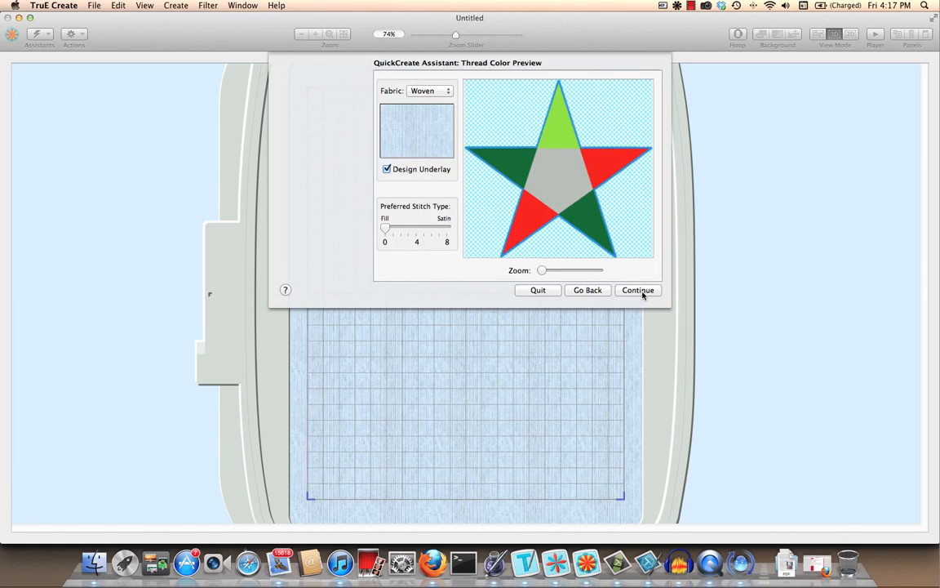
# Keep Woven as the fabric with Design Underlay enabled, and generate the star embroidery in the hoop.
pyautogui.click(449, 94)
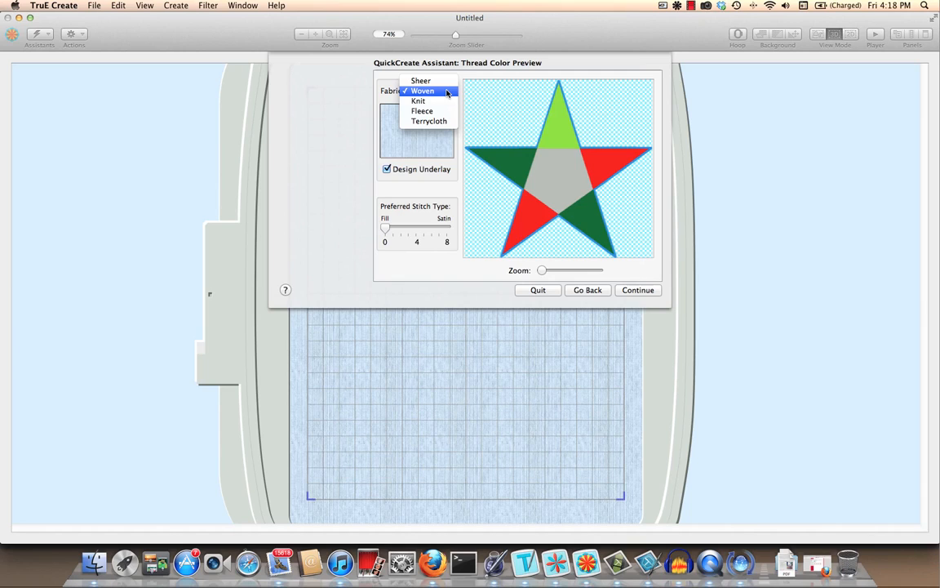
pyautogui.click(388, 169)
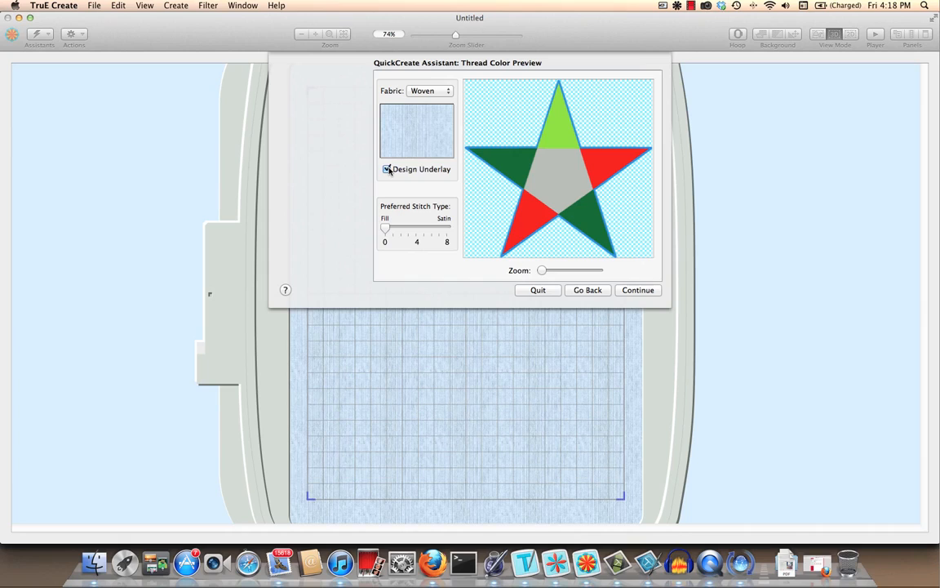
pyautogui.click(388, 169)
pyautogui.click(651, 290)
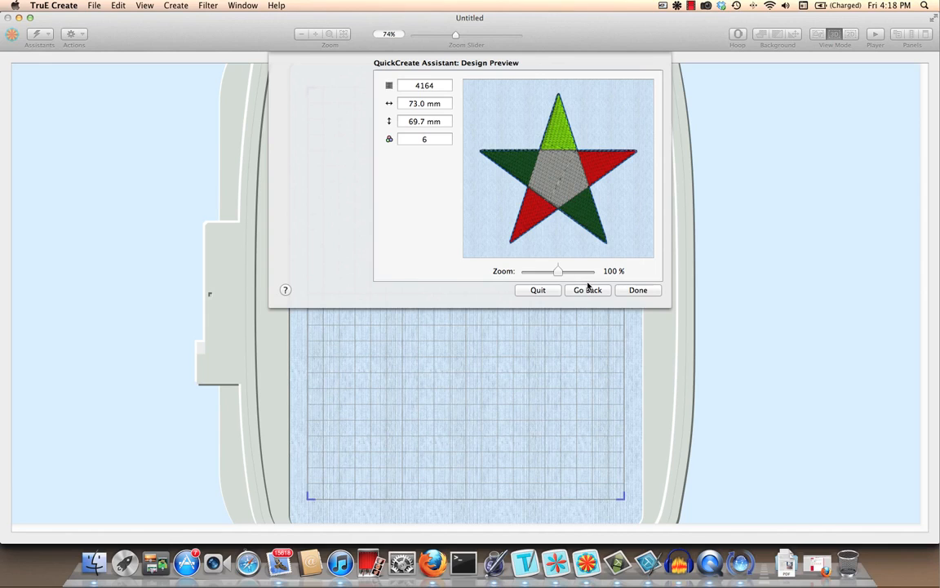
pyautogui.click(638, 290)
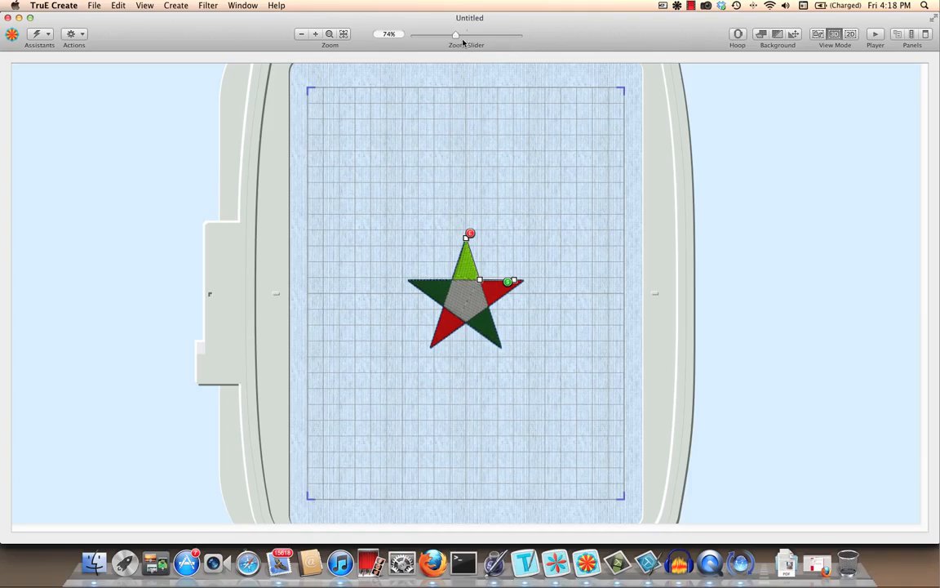
# Display the Control Panel's editing options and the FilmStrip alongside an enlarged view of the star.
pyautogui.moveTo(455, 38); pyautogui.dragTo(495, 40)
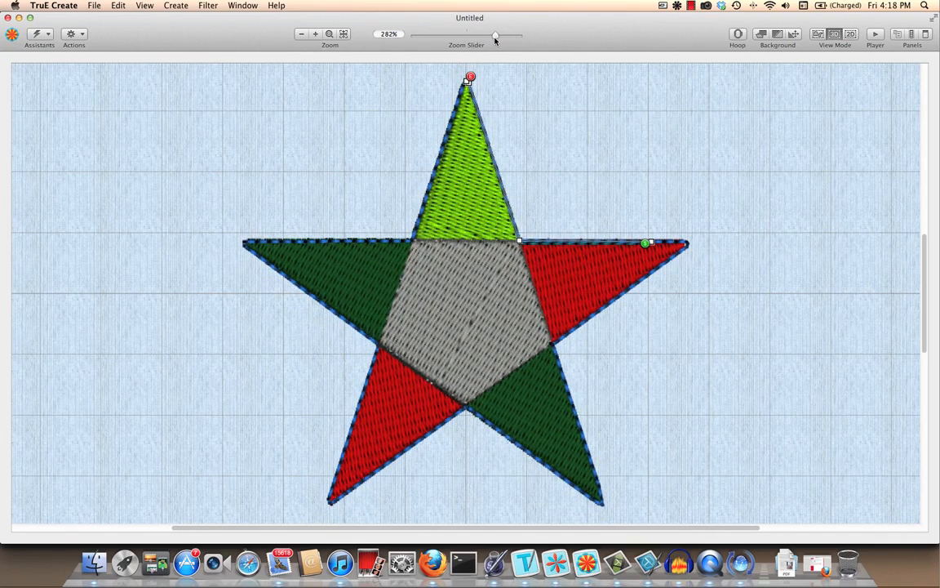
pyautogui.click(926, 36)
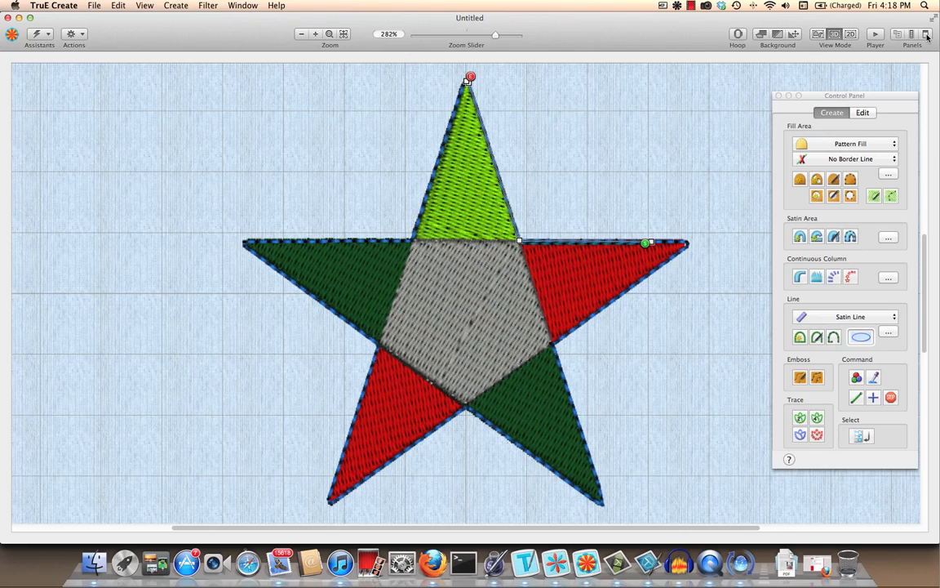
pyautogui.click(863, 114)
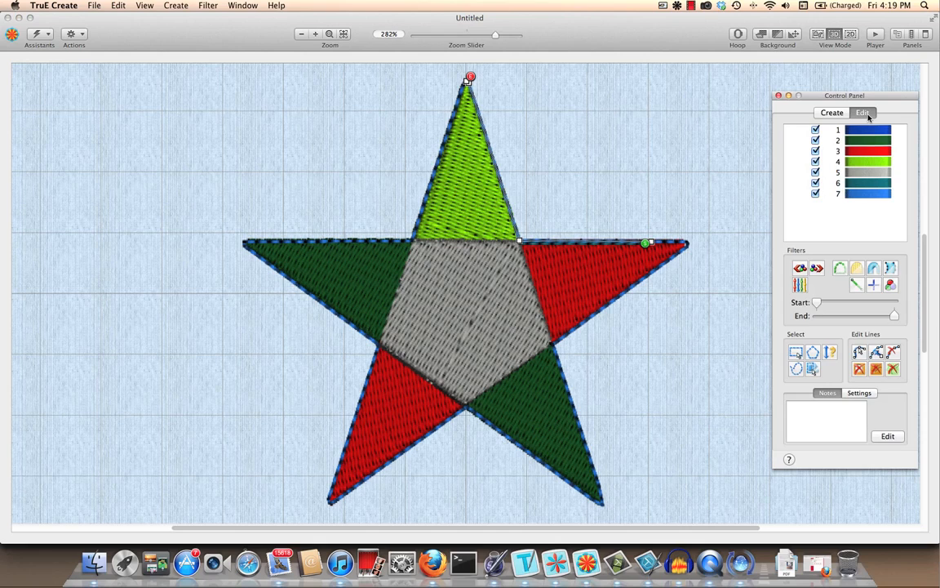
pyautogui.click(914, 36)
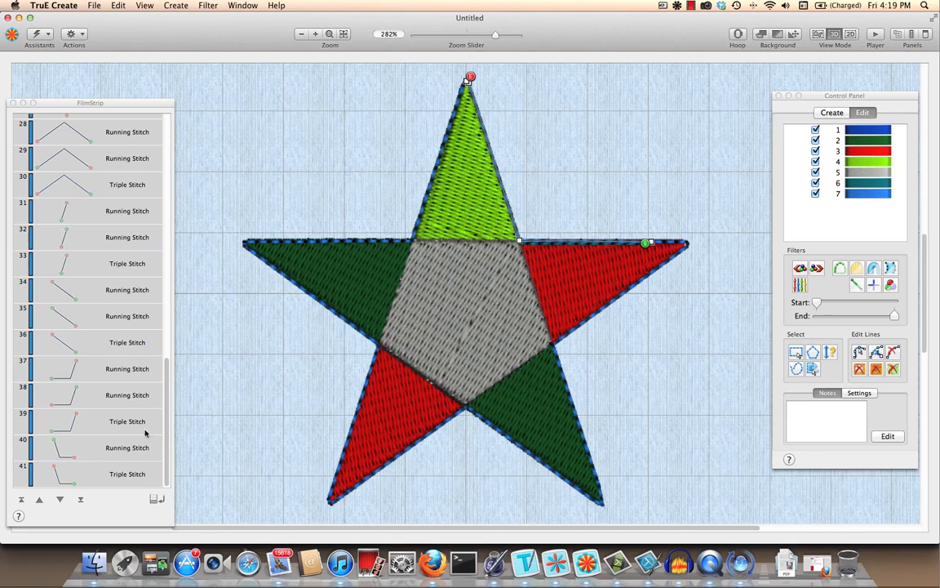
# Make the FilmStrip taller, review its stitch objects and select the first dark green pattern fill, object 3.
pyautogui.moveTo(166, 429); pyautogui.dragTo(155, 249)
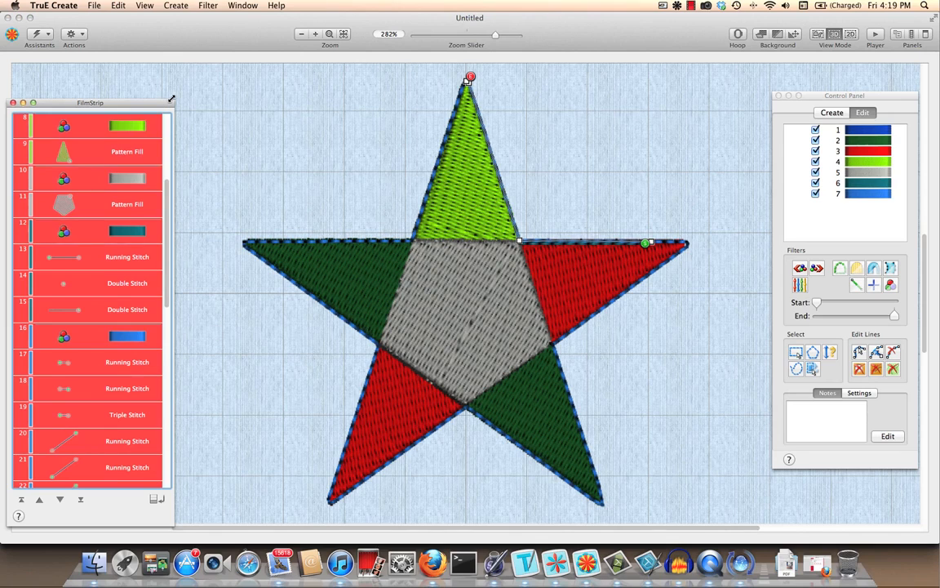
pyautogui.moveTo(166, 102)
pyautogui.mouseDown()
pyautogui.moveTo(133, 139)
pyautogui.moveTo(134, 111)
pyautogui.moveTo(161, 80)
pyautogui.moveTo(185, 76)
pyautogui.moveTo(177, 89)
pyautogui.mouseUp()
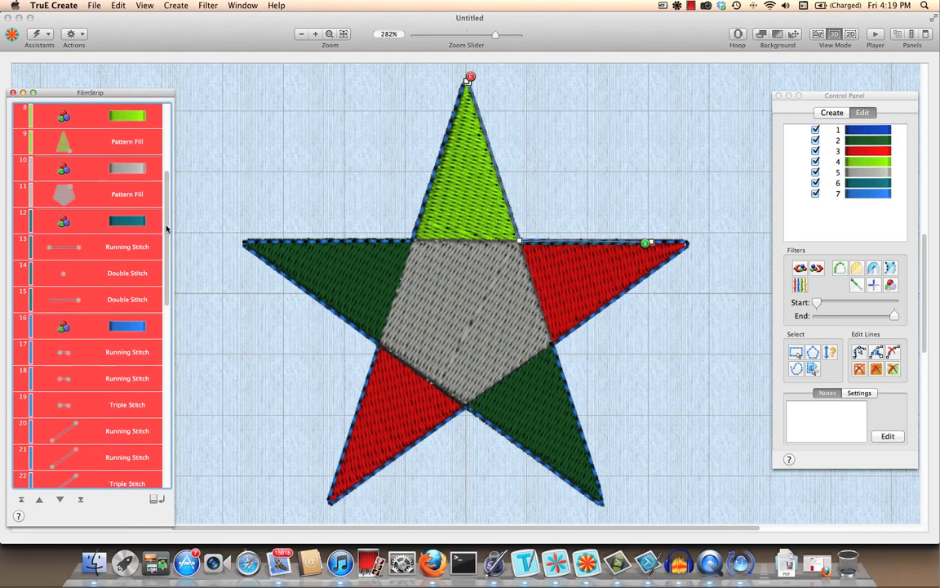
pyautogui.moveTo(167, 231); pyautogui.dragTo(167, 163)
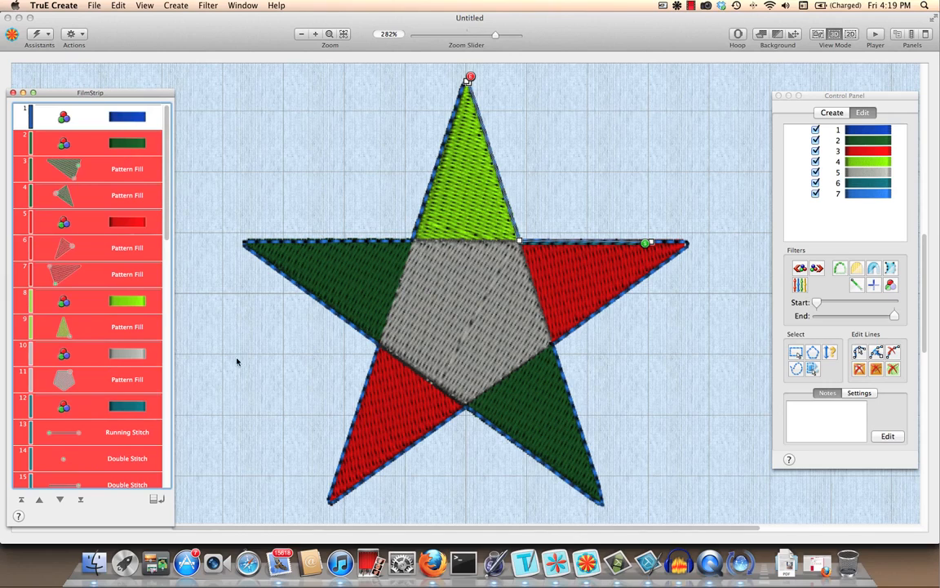
pyautogui.scroll(-1, 92, 372)
pyautogui.scroll(-5, 92, 372)
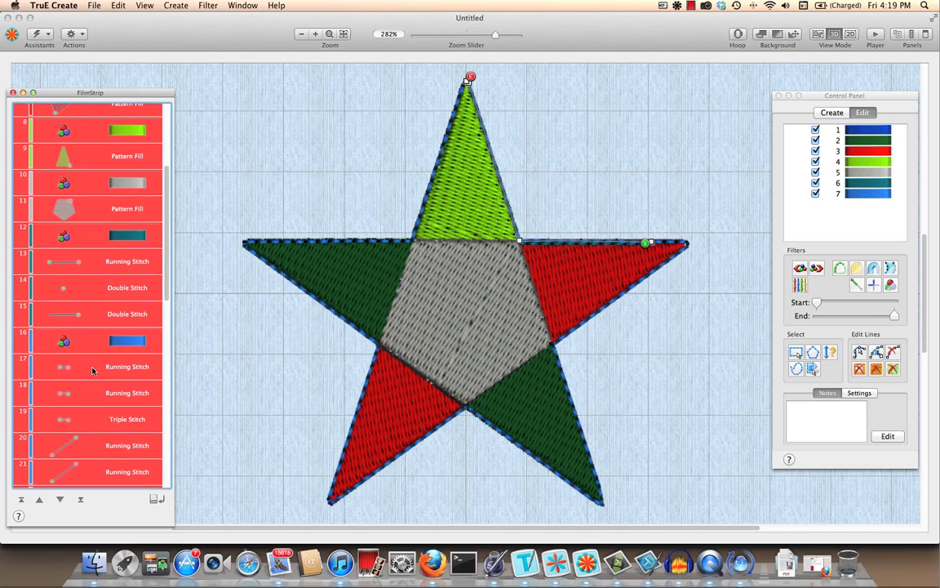
pyautogui.scroll(7, 92, 371)
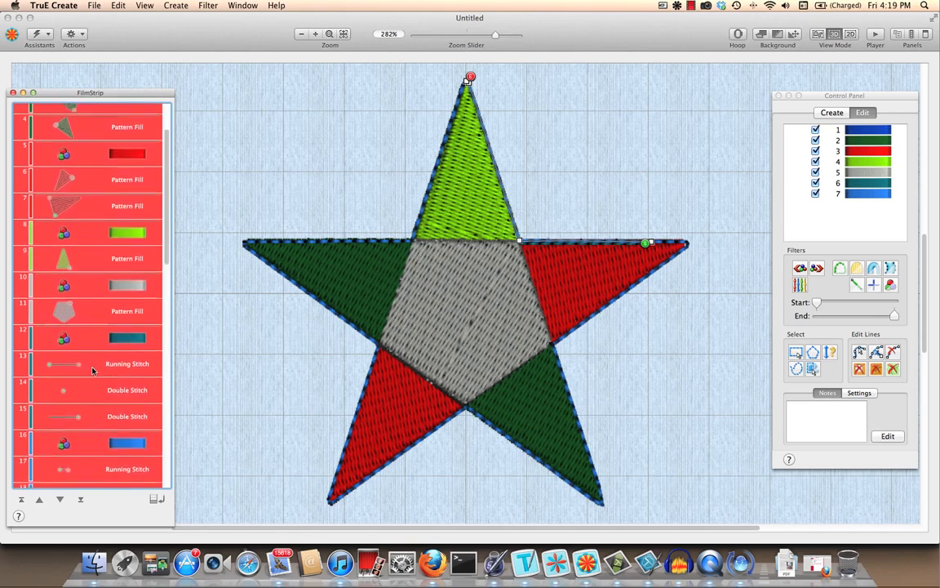
pyautogui.scroll(1, 92, 371)
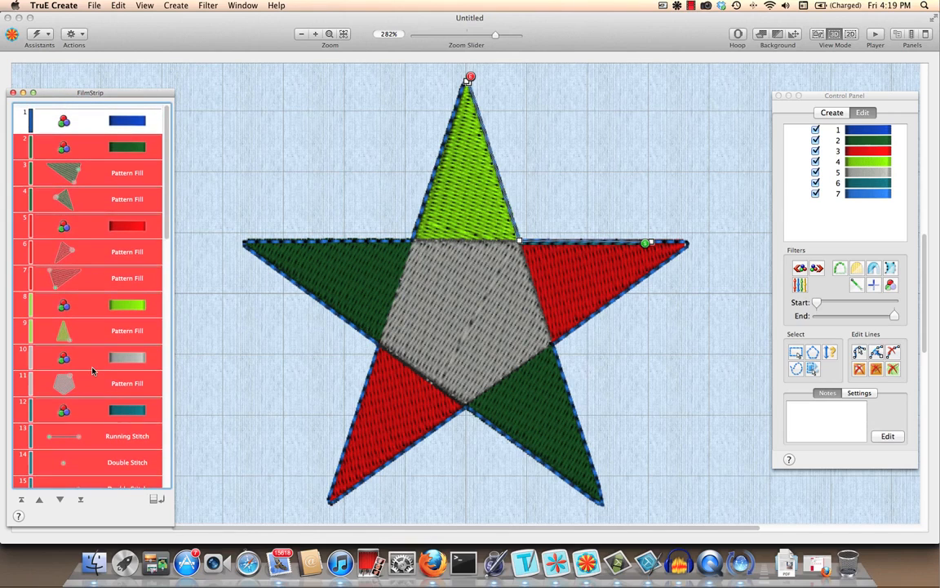
pyautogui.click(71, 181)
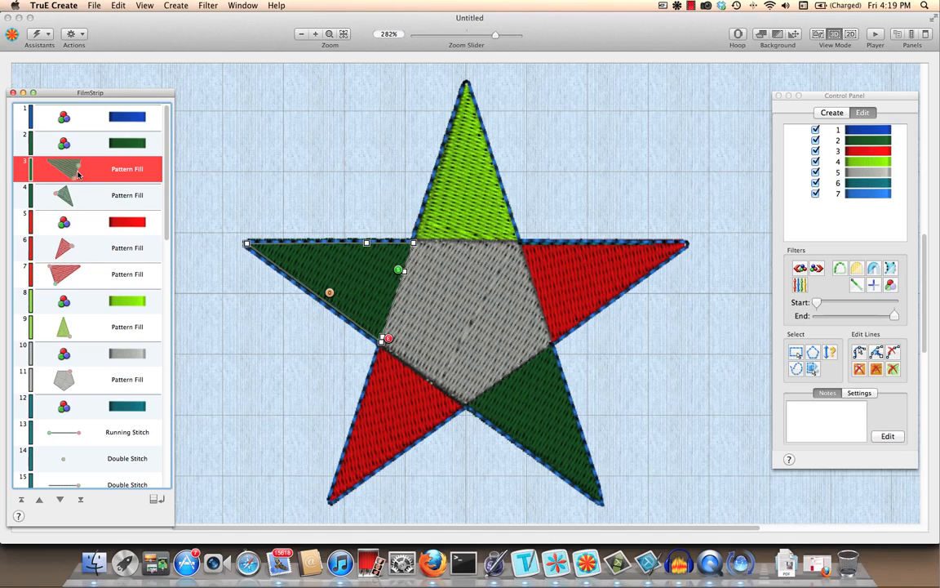
# Apply pattern 71 from the Circles 1 category to all of the star's pattern fills through Global Properties.
pyautogui.rightClick(78, 174)
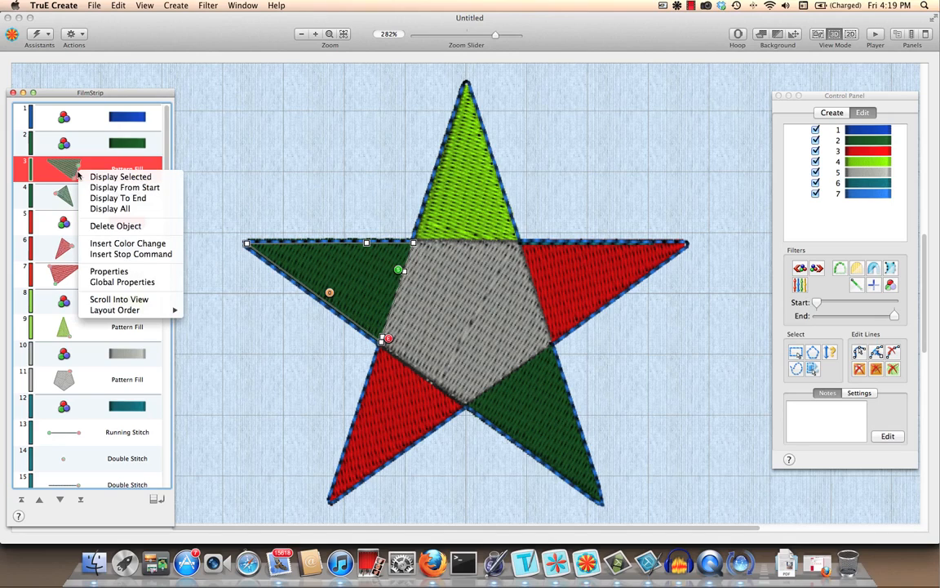
pyautogui.click(136, 283)
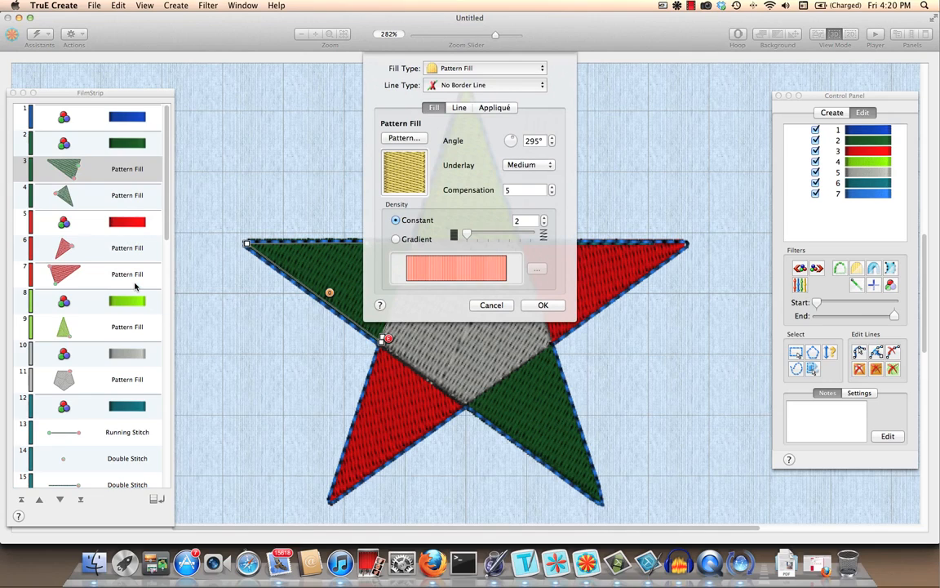
pyautogui.click(406, 138)
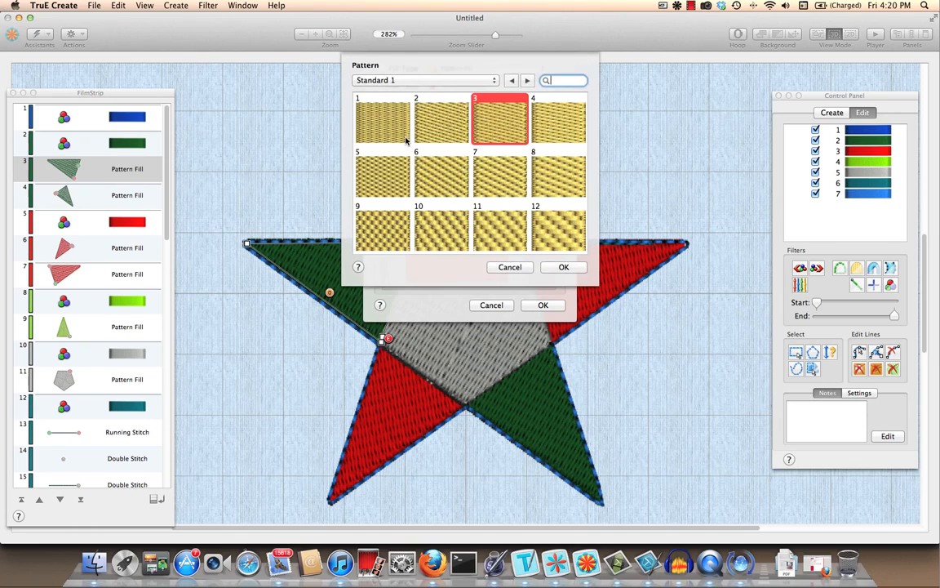
pyautogui.click(417, 81)
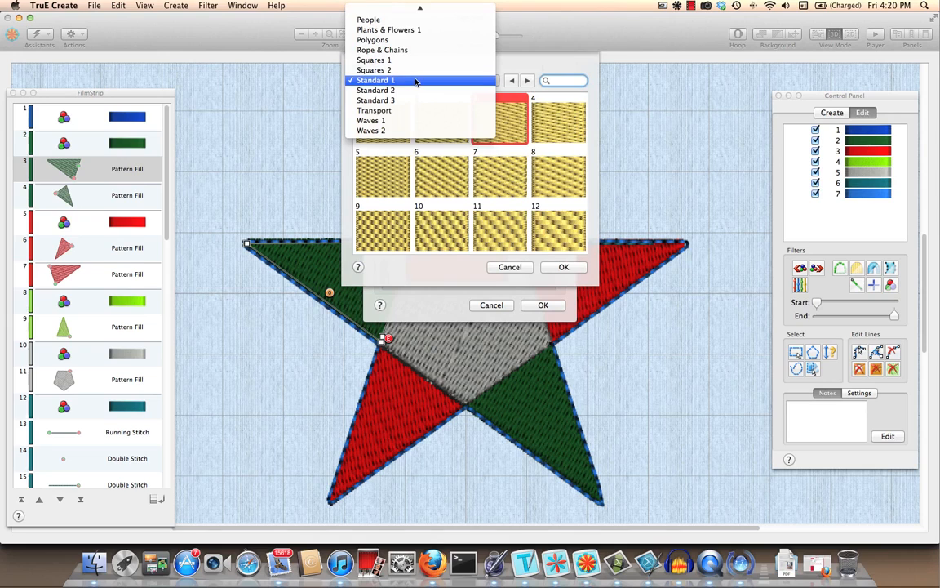
pyautogui.scroll(3, 416, 81)
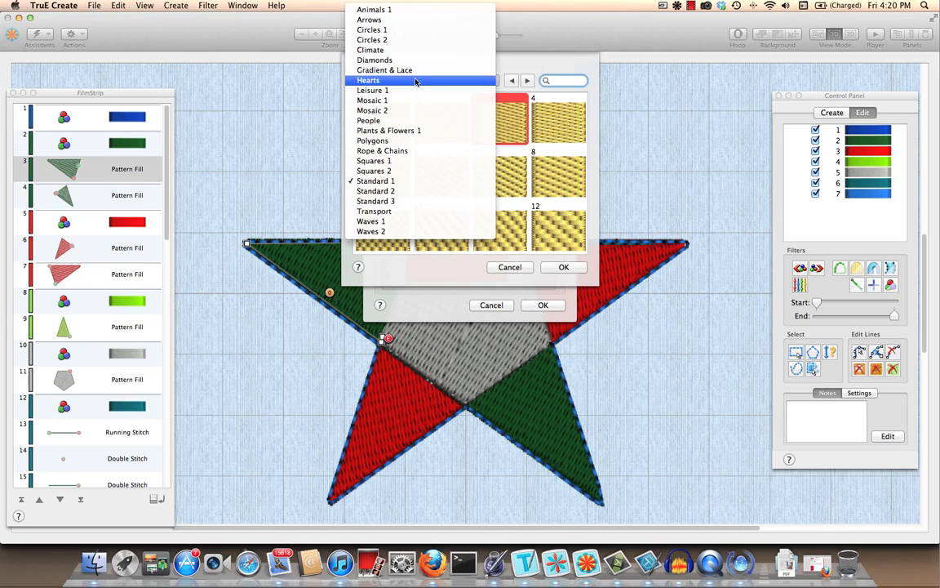
pyautogui.click(409, 31)
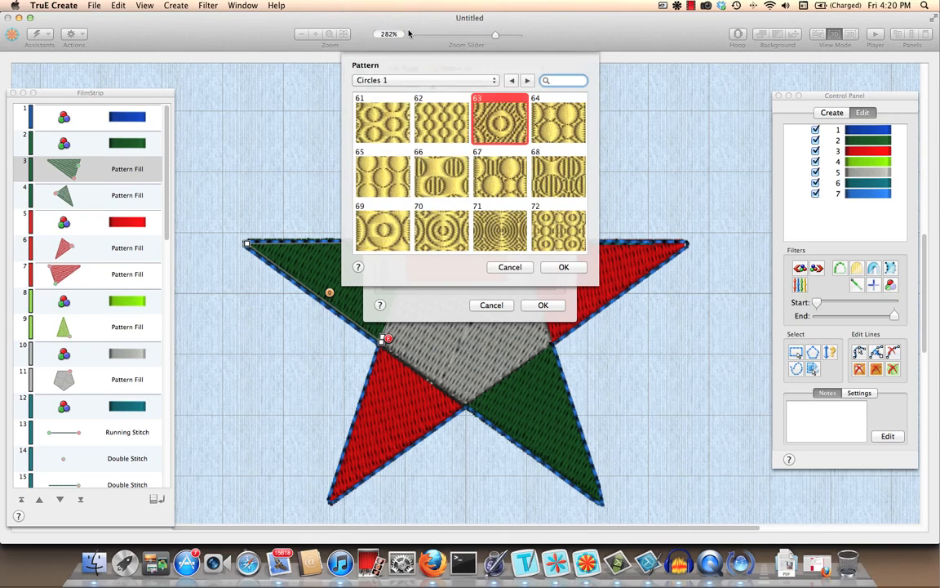
pyautogui.click(497, 242)
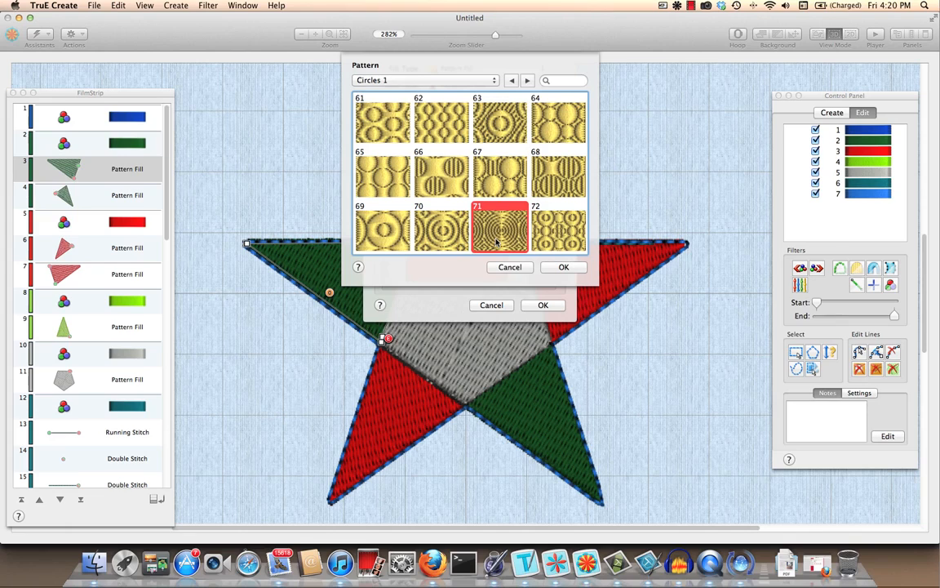
pyautogui.click(563, 267)
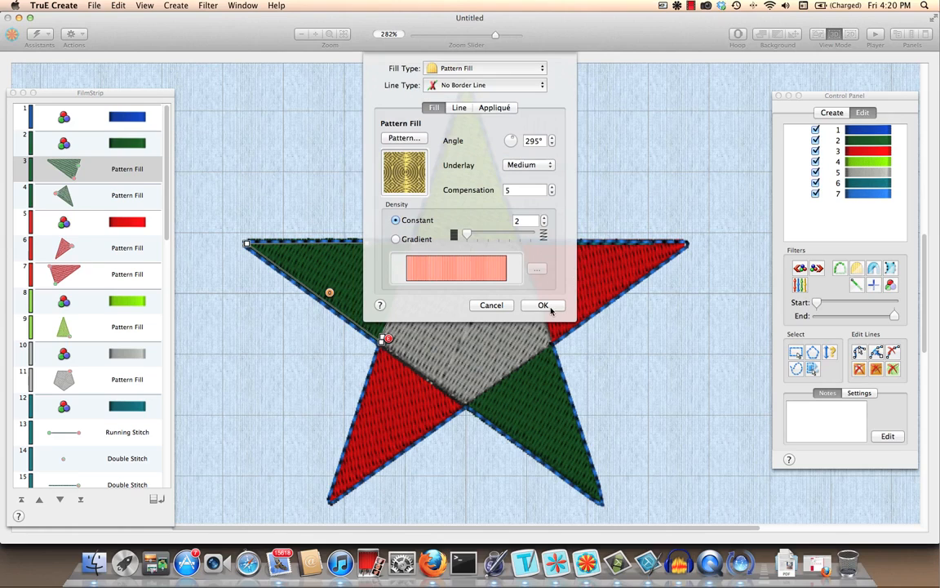
pyautogui.click(549, 307)
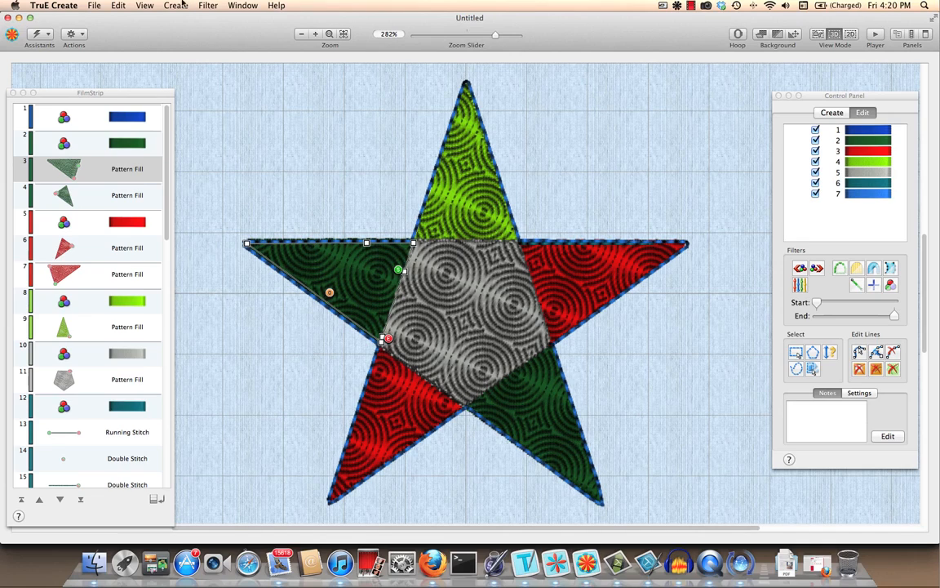
# Start exporting the star embroidery and display the available export file formats.
pyautogui.click(94, 6)
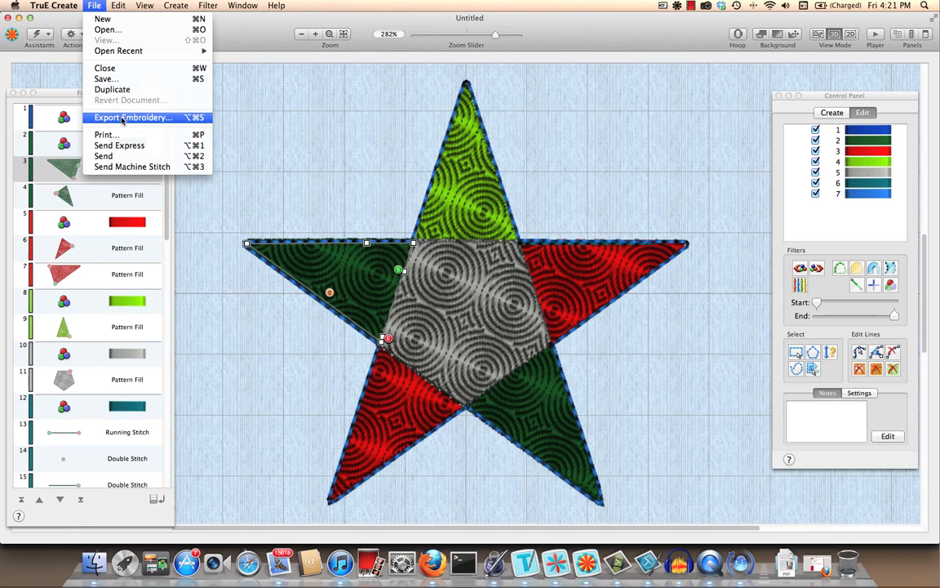
pyautogui.click(122, 118)
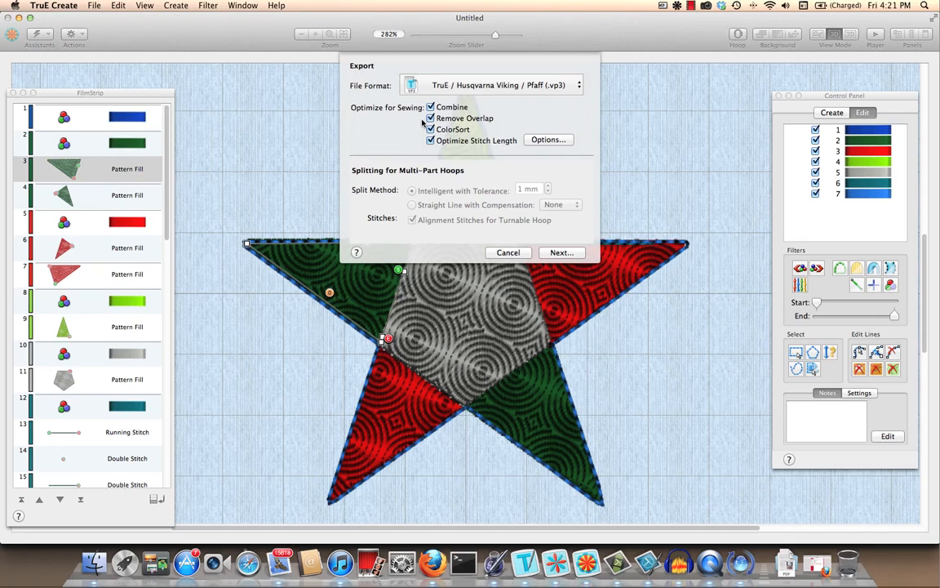
pyautogui.click(563, 88)
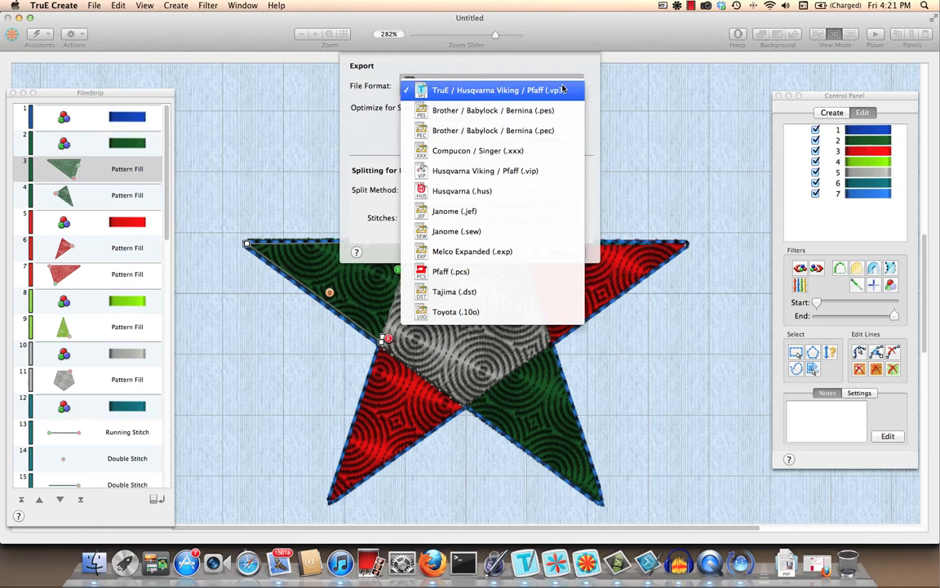